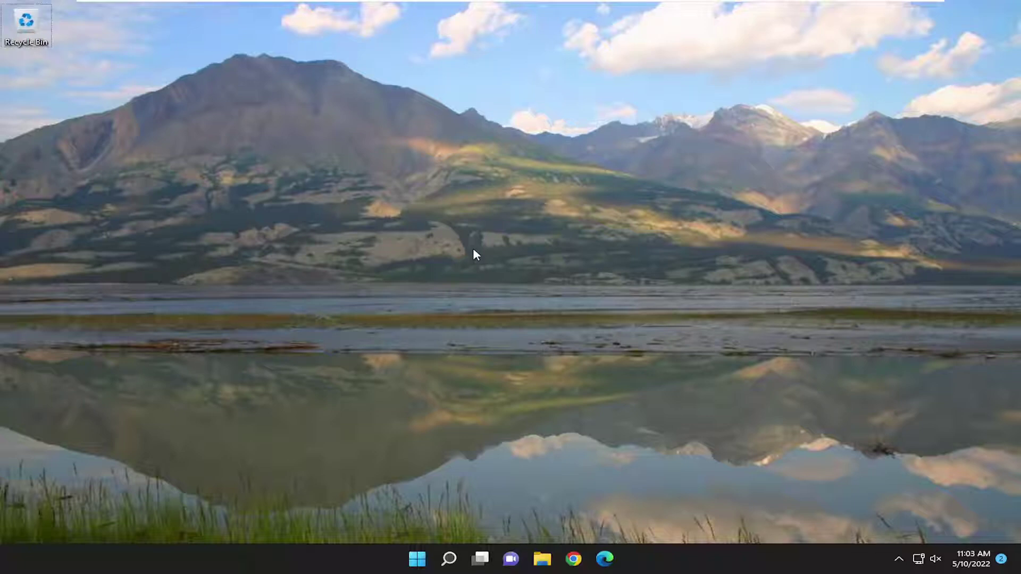
- Open Task Manager from the Ctrl+Alt+Del screen and run 'explorer' as a new task
key(ctrl+alt+Delete)
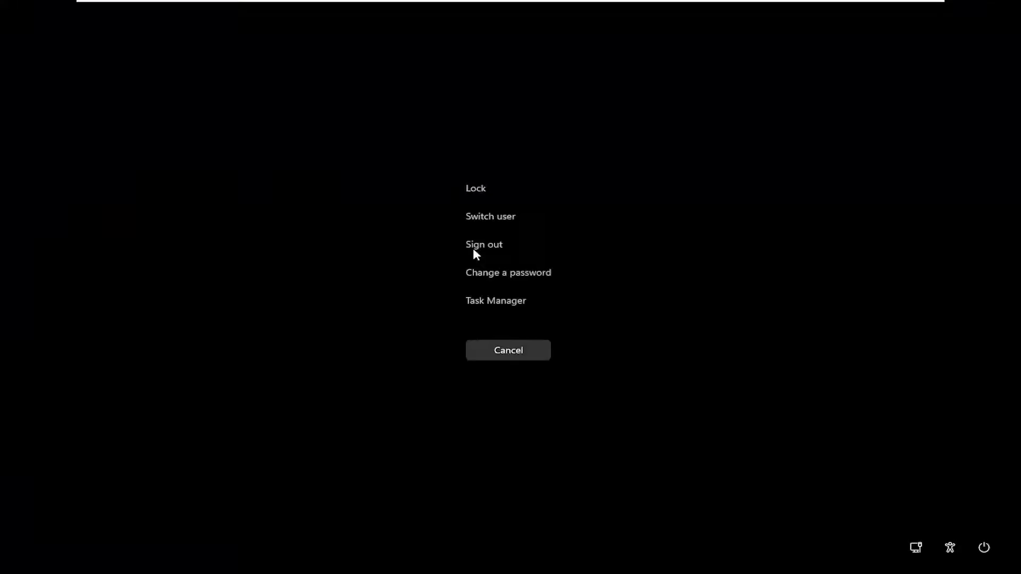
click(484, 305)
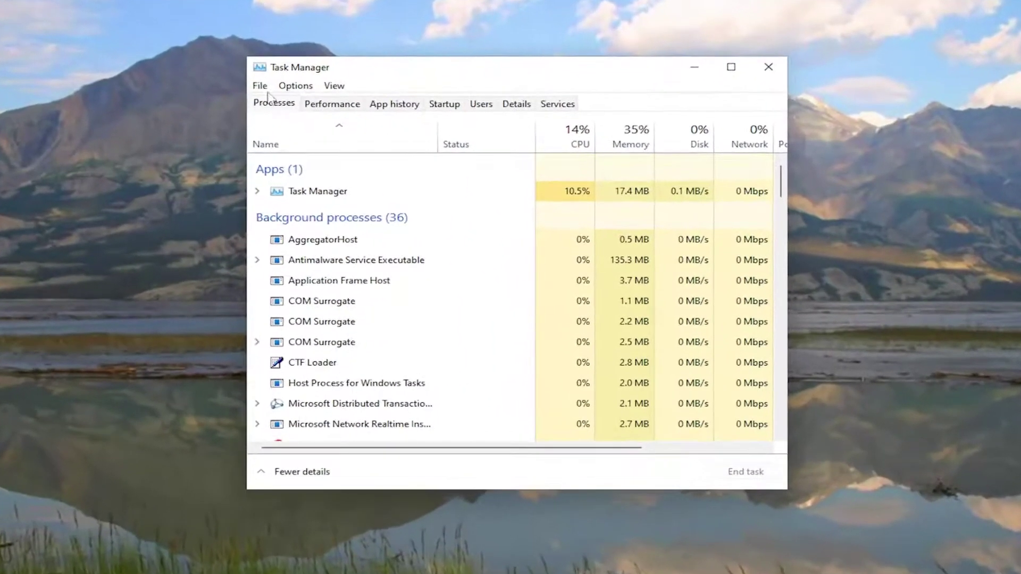
click(144, 63)
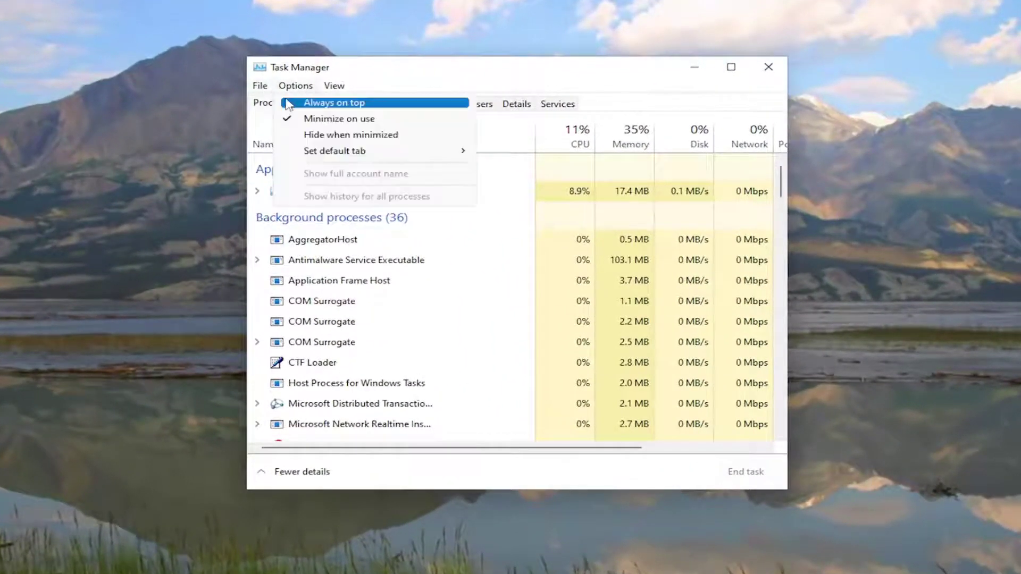
click(298, 103)
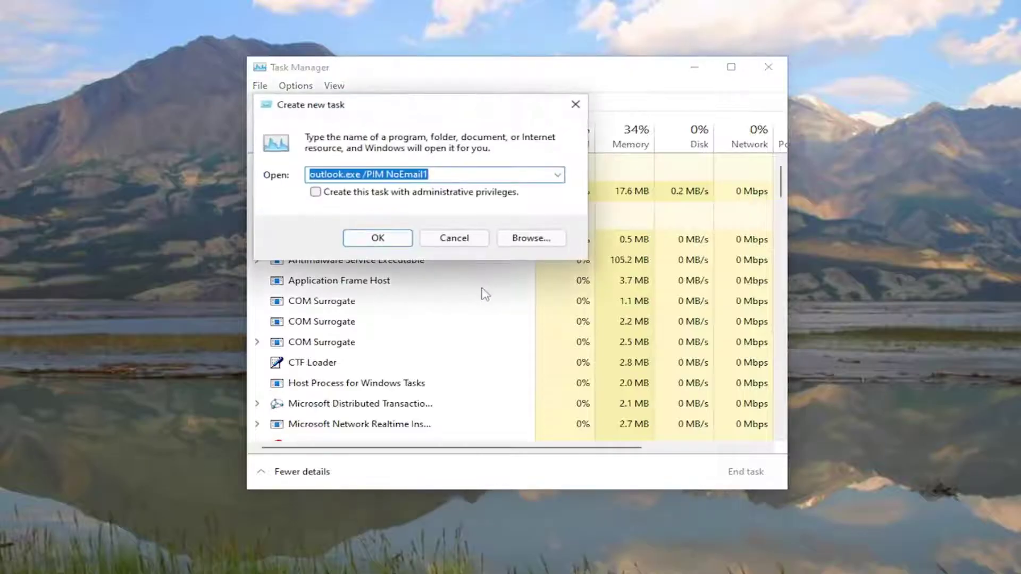
text(explorer)
key(BackSpace)
text(r)
click(365, 234)
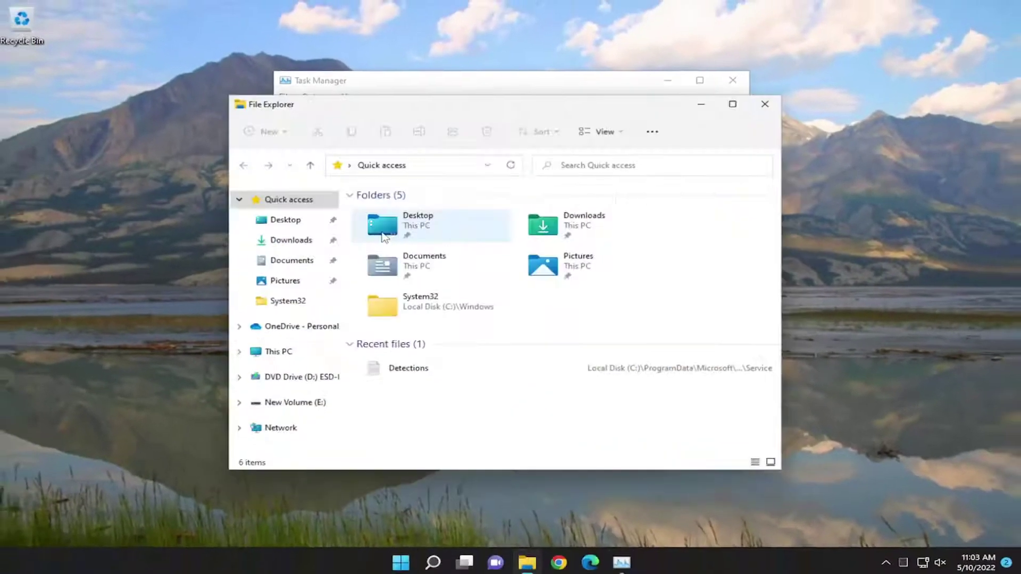
- Minimize the new File Explorer window and restart the Windows Explorer process
click(703, 104)
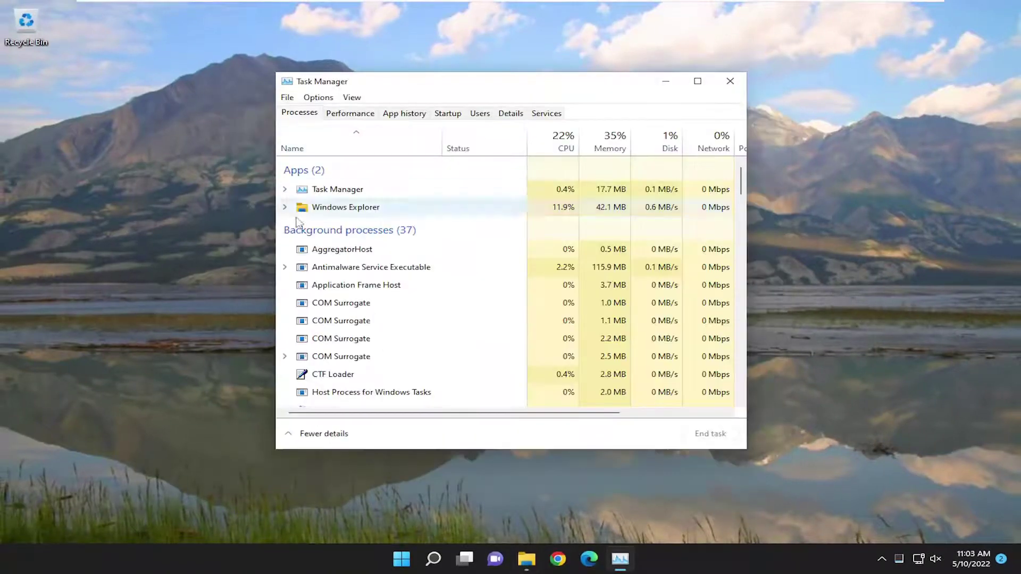
right_click(342, 213)
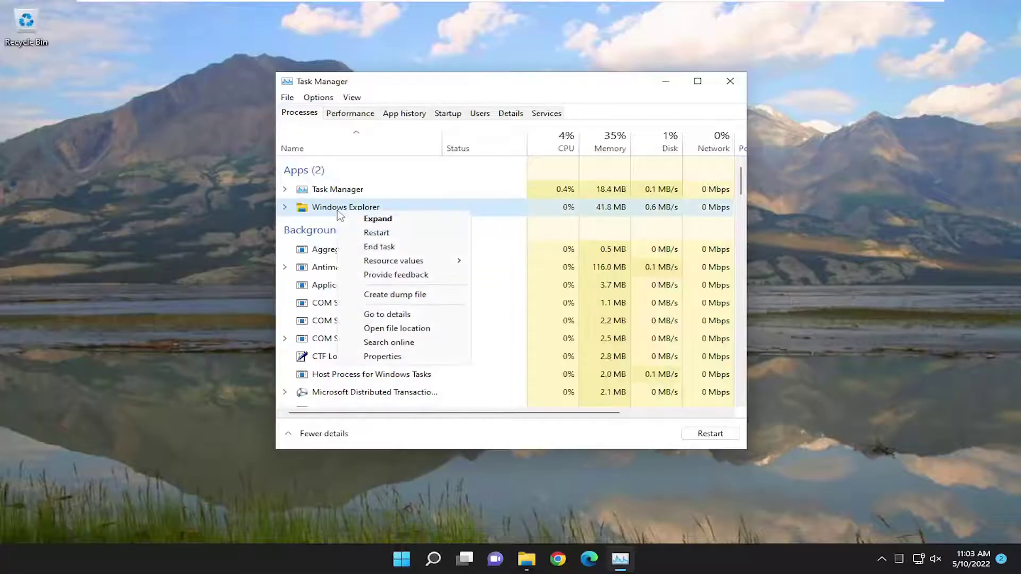
click(376, 232)
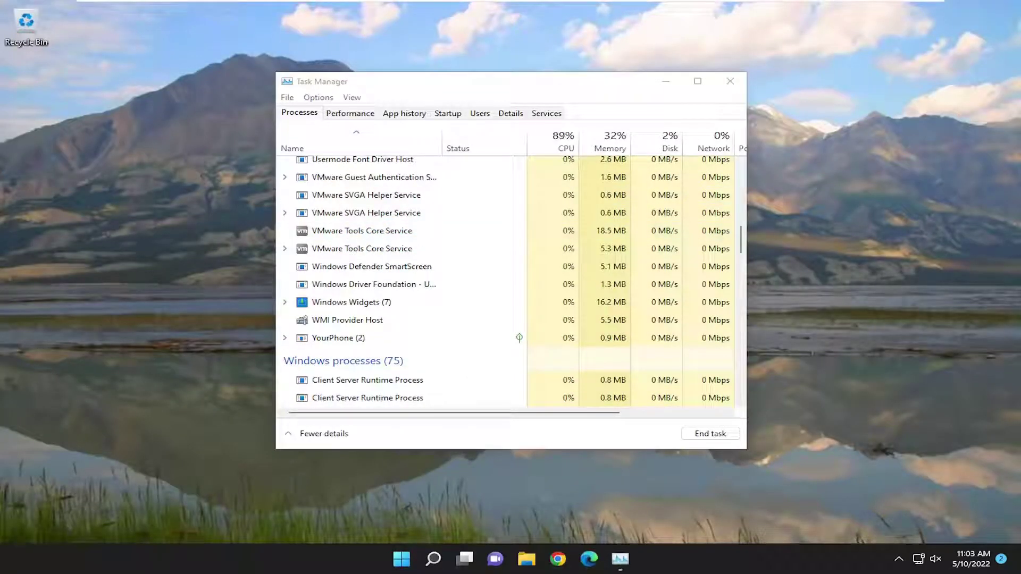
- Close Task Manager, open File Explorer Options from search, and restore the General defaults
click(730, 81)
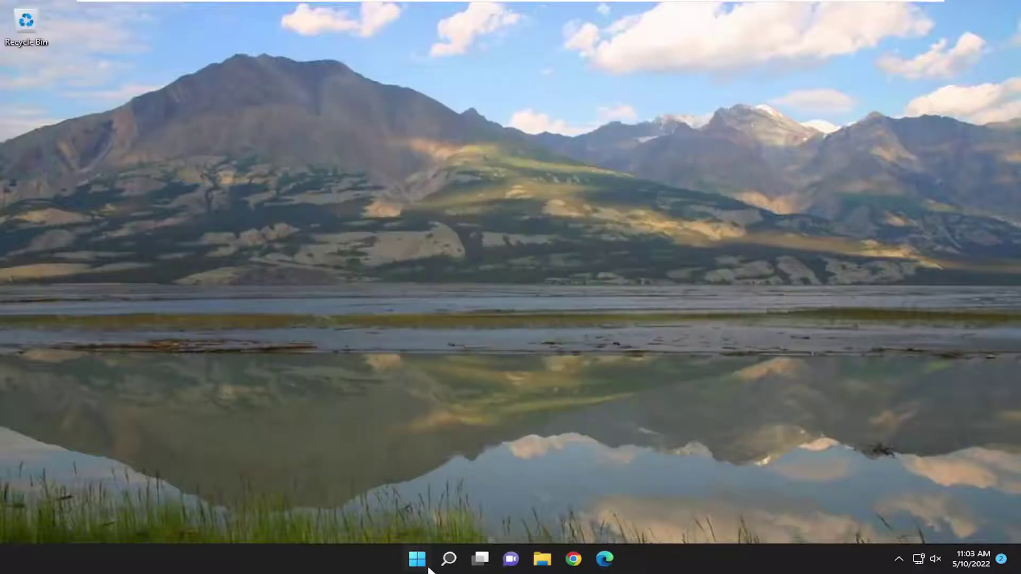
click(449, 559)
text(file)
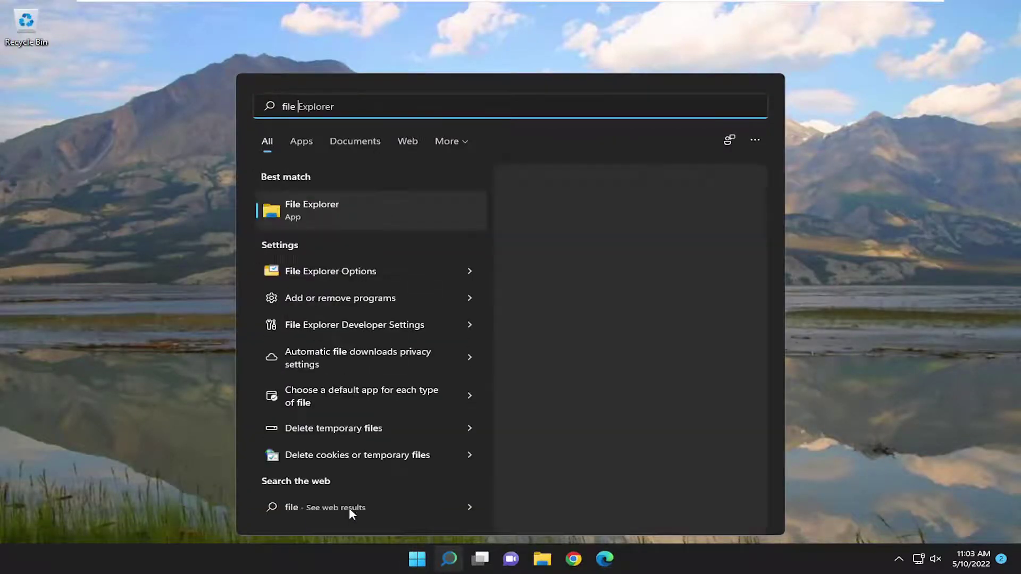
text( explorer opti)
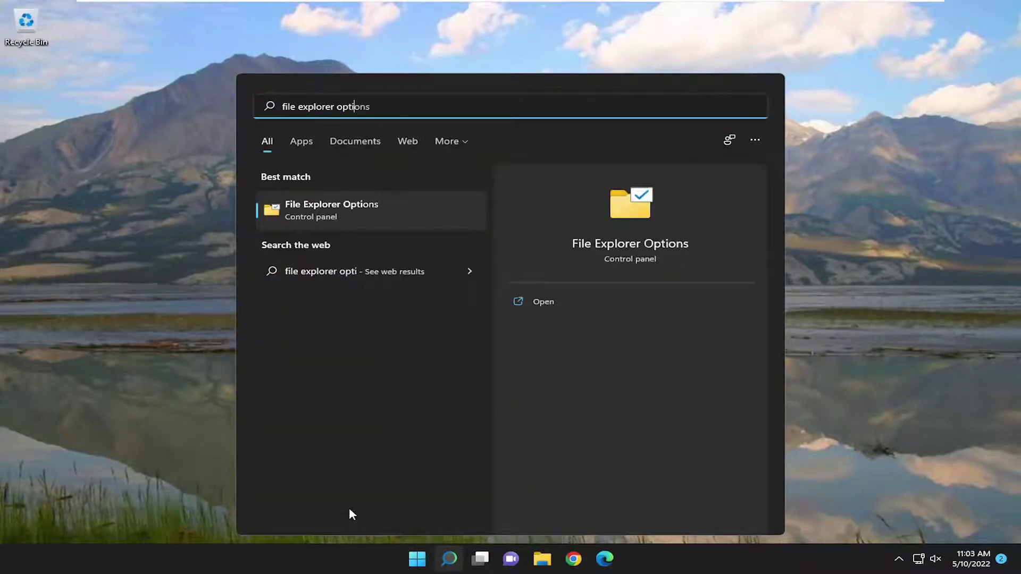
text(ons)
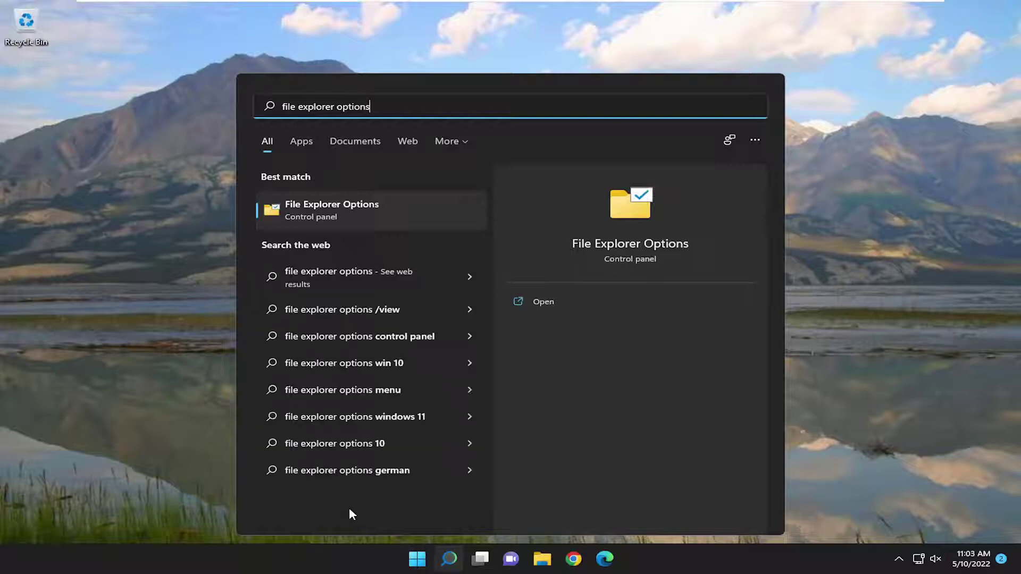
click(333, 210)
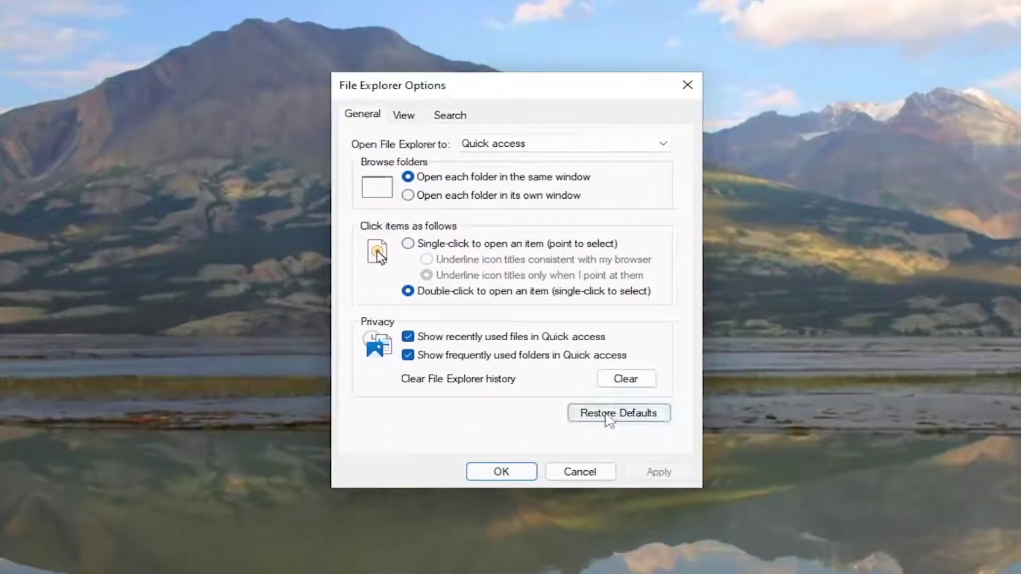
click(627, 423)
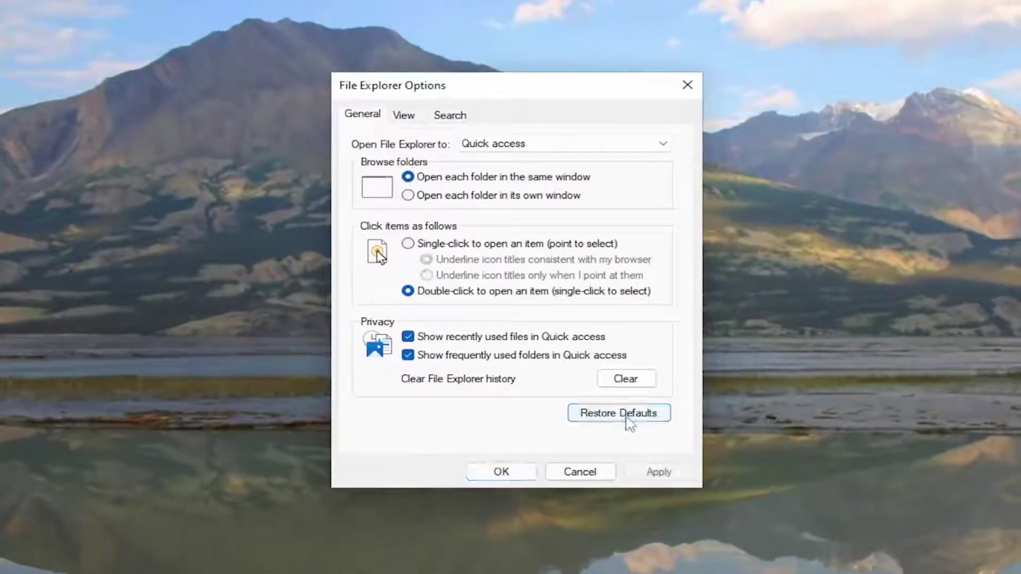
- Restore the View tab defaults and reset all folder views
click(410, 123)
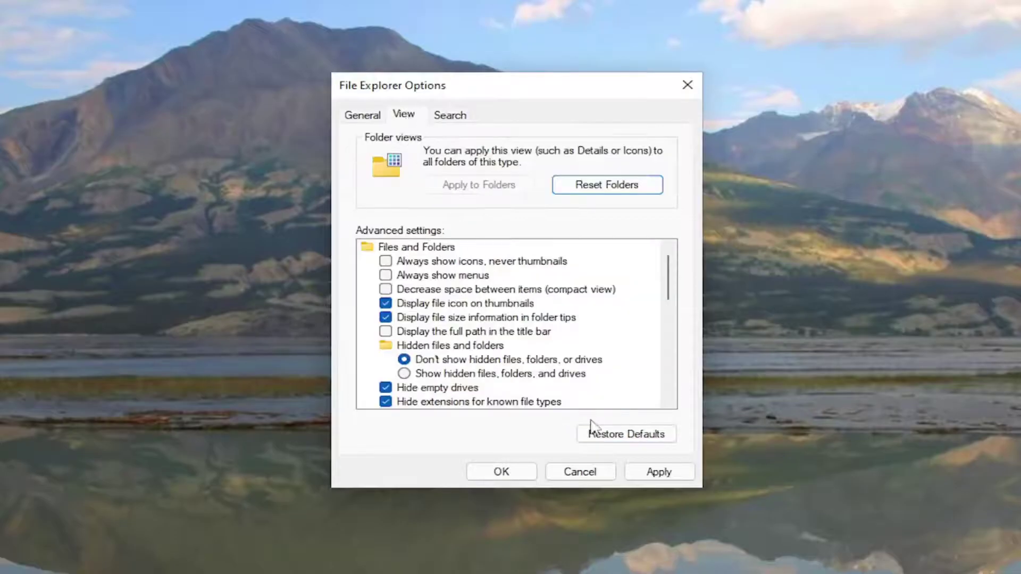
click(611, 439)
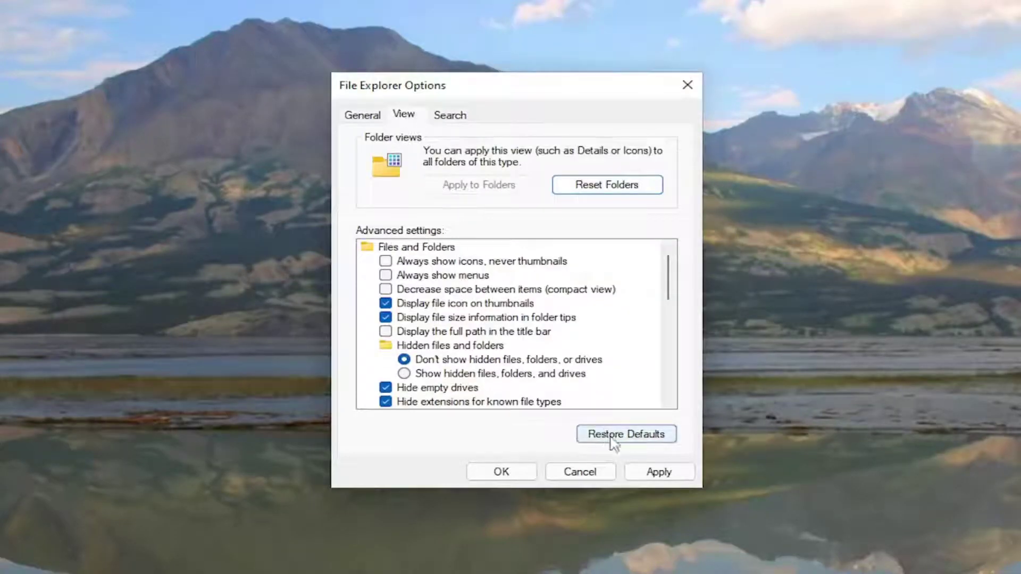
click(612, 191)
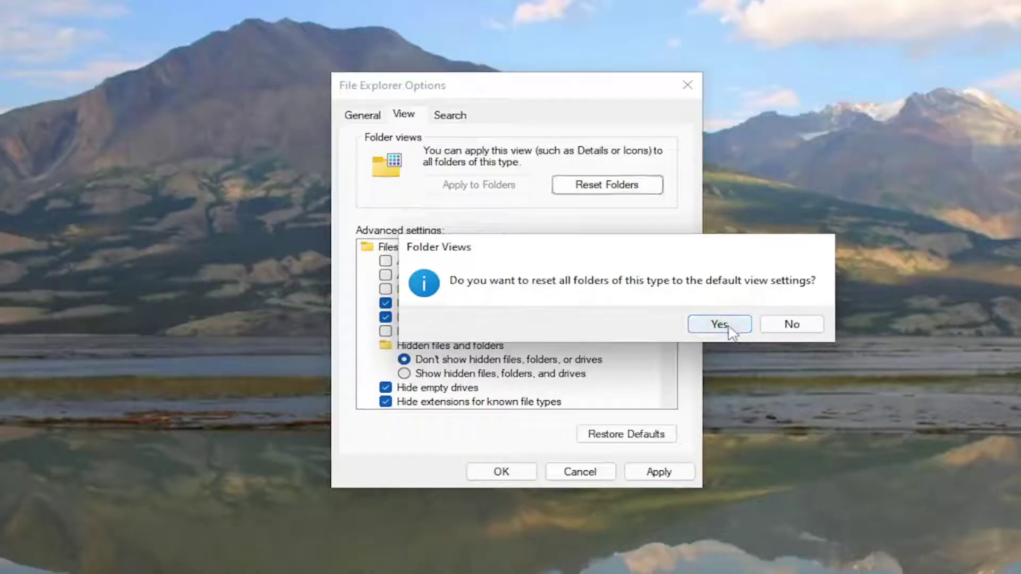
click(701, 323)
- Restore the Search tab defaults and apply the settings, closing the dialog
click(452, 117)
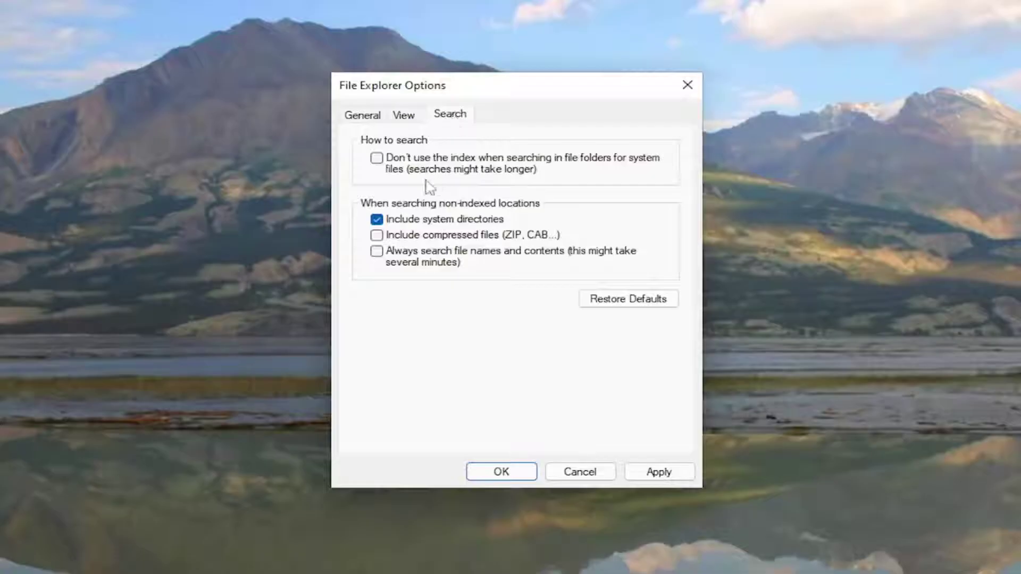
click(618, 303)
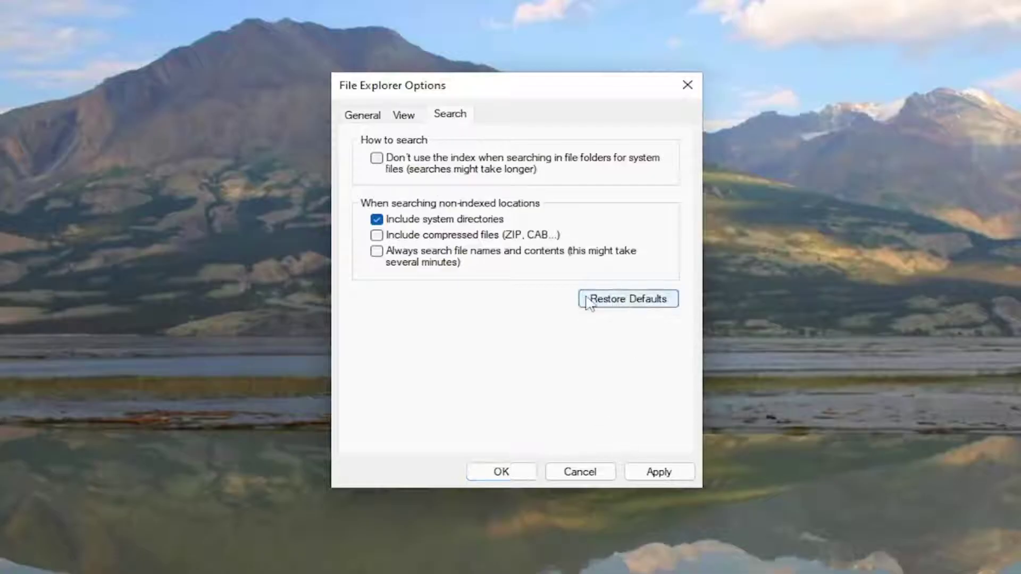
click(657, 473)
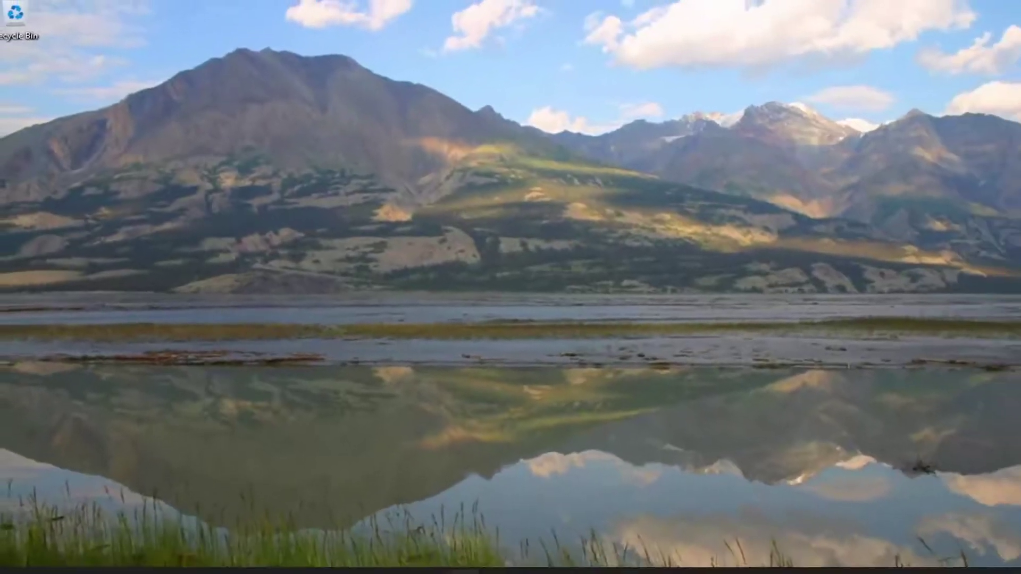
- Launch Command Prompt as administrator from a 'cmd' search, approving the UAC prompt
click(449, 559)
text(cmd)
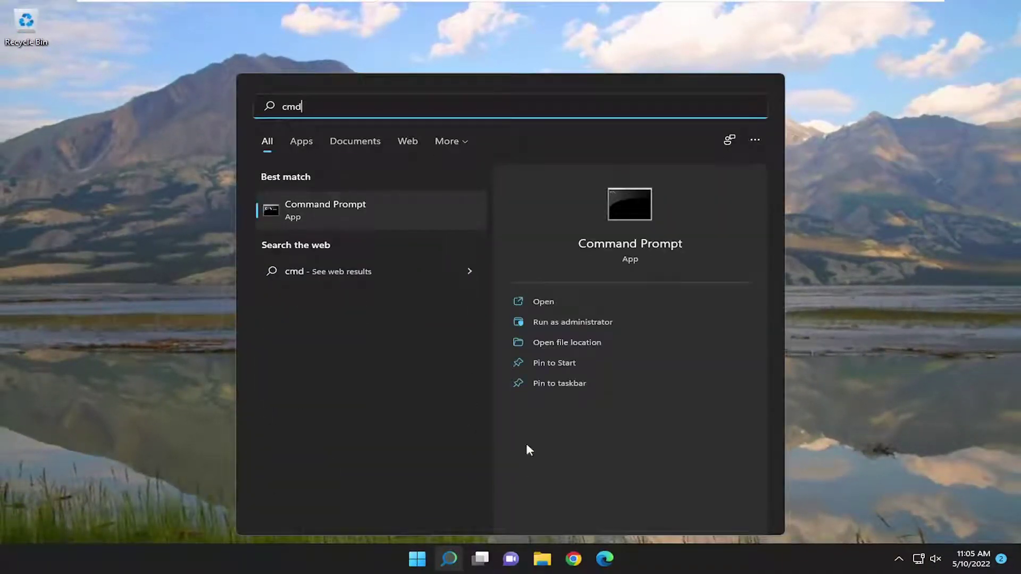
right_click(324, 206)
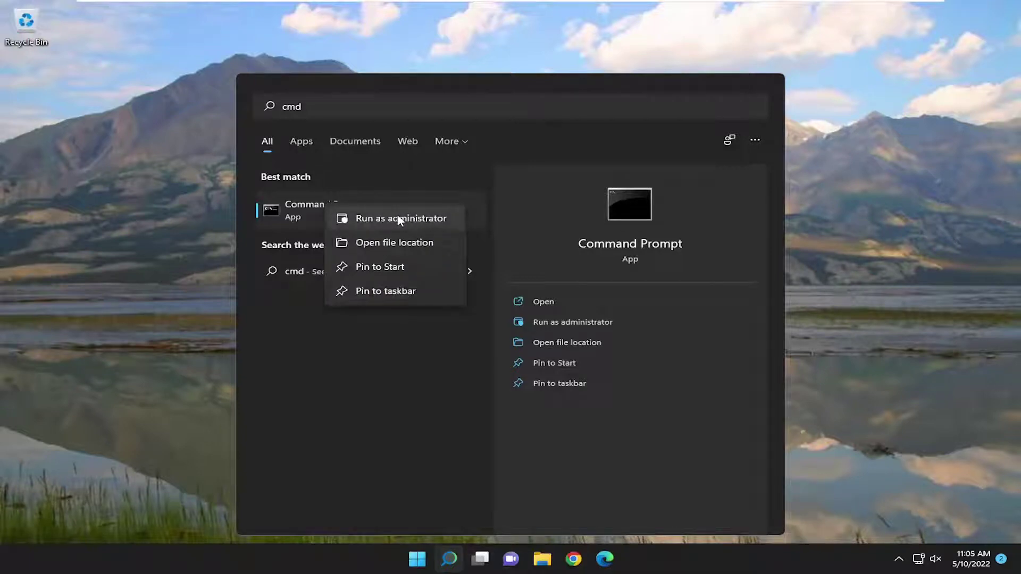
click(398, 218)
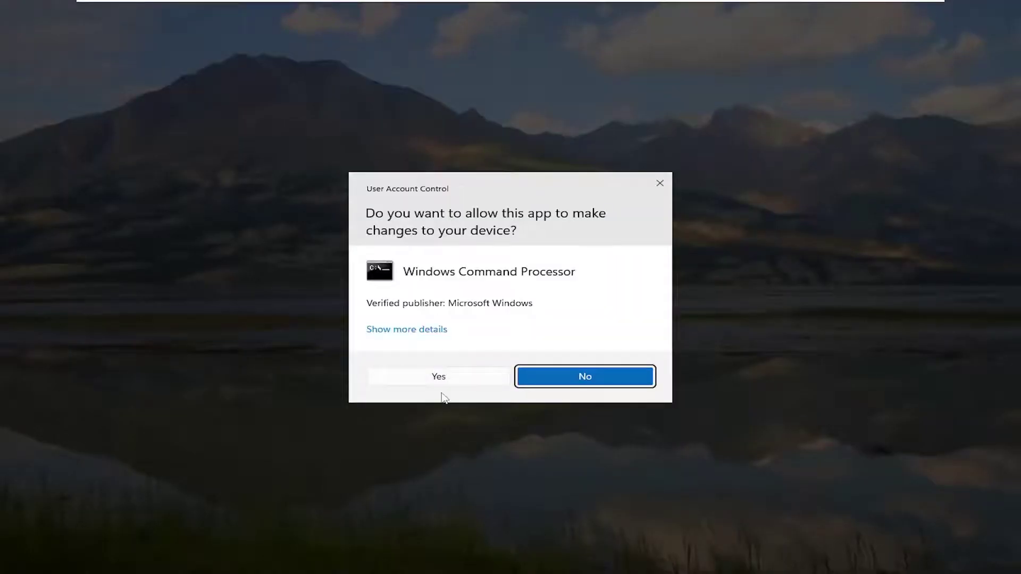
click(454, 380)
- Start the system file scan with 'sfc /scannow'
drag(332, 109, 373, 106)
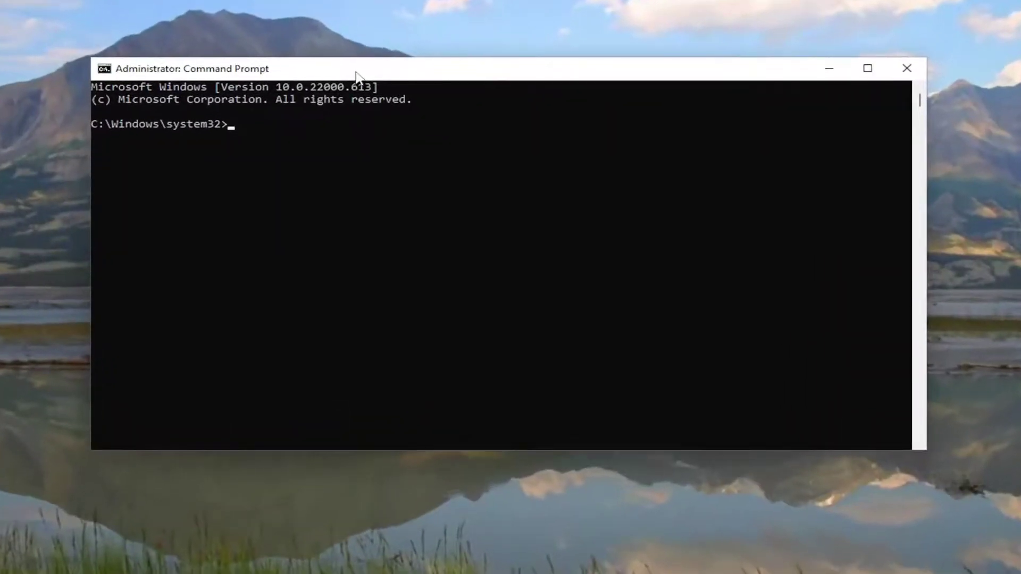
text(sfc /scannow)
key(Return)
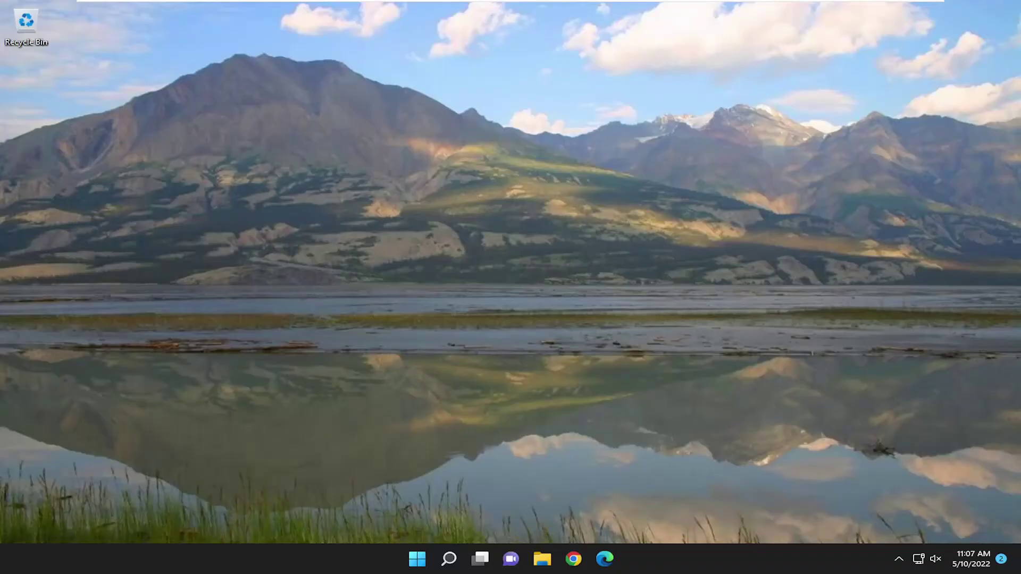
- Open File Explorer from a 'file' search, confirm Quick access loads, then minimize it
click(449, 559)
text(file)
key(Return)
drag(422, 100, 470, 101)
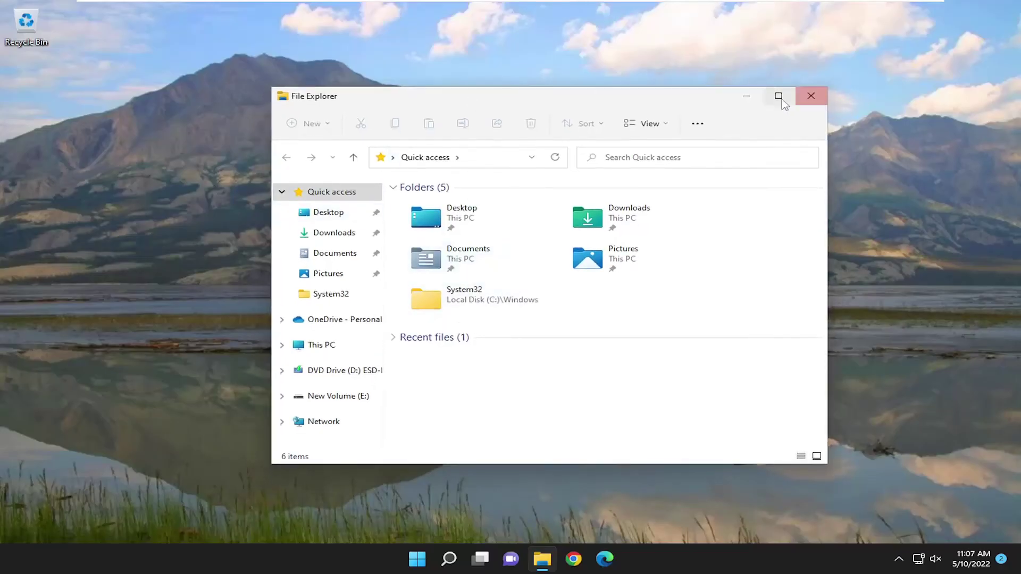
click(746, 96)
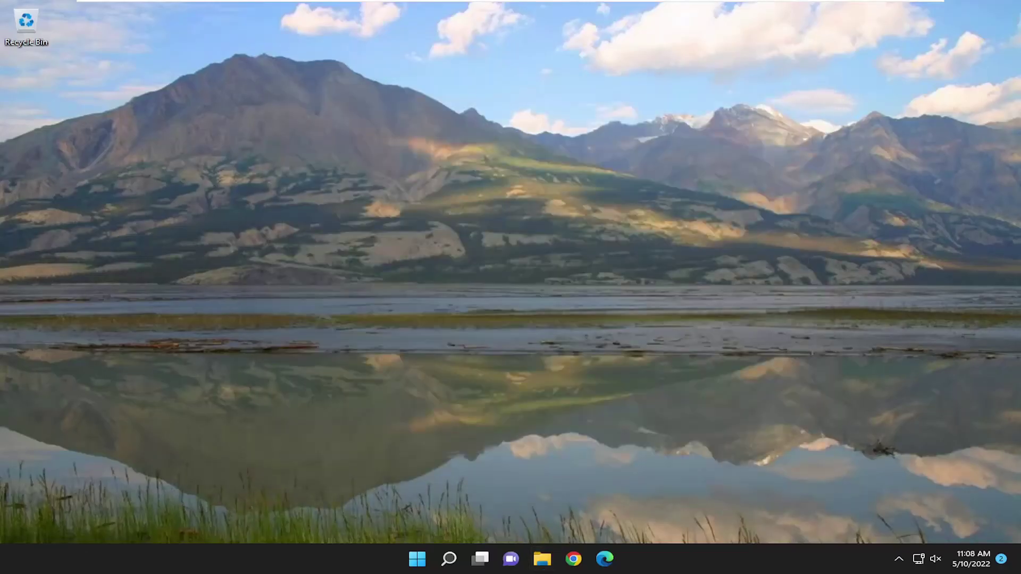